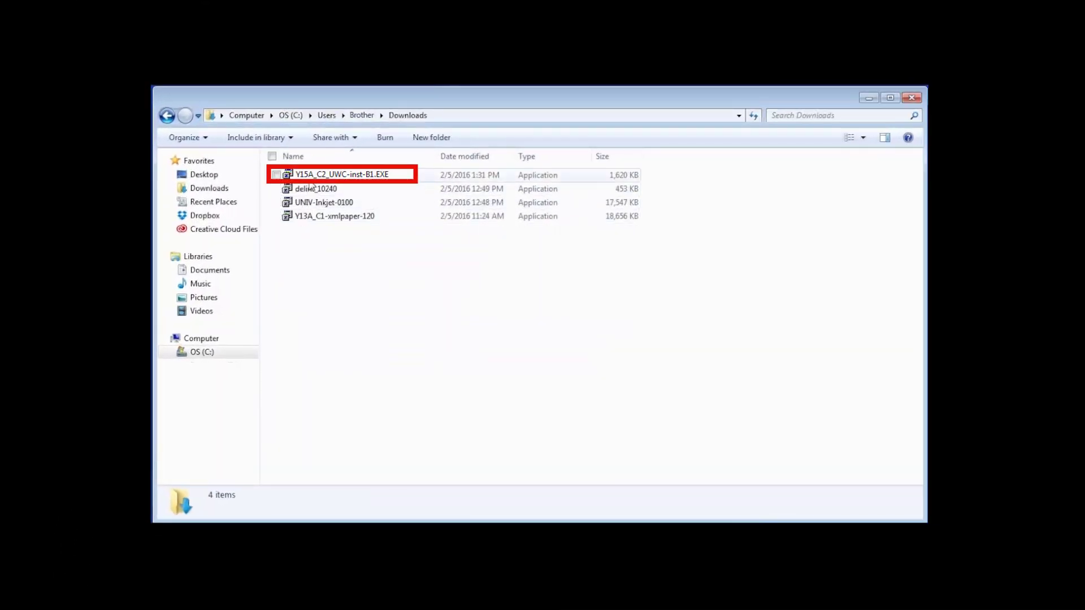
- Launch Y15A_C2_UWC-inst-B1.EXE from the Downloads folder
double_click(339, 175)
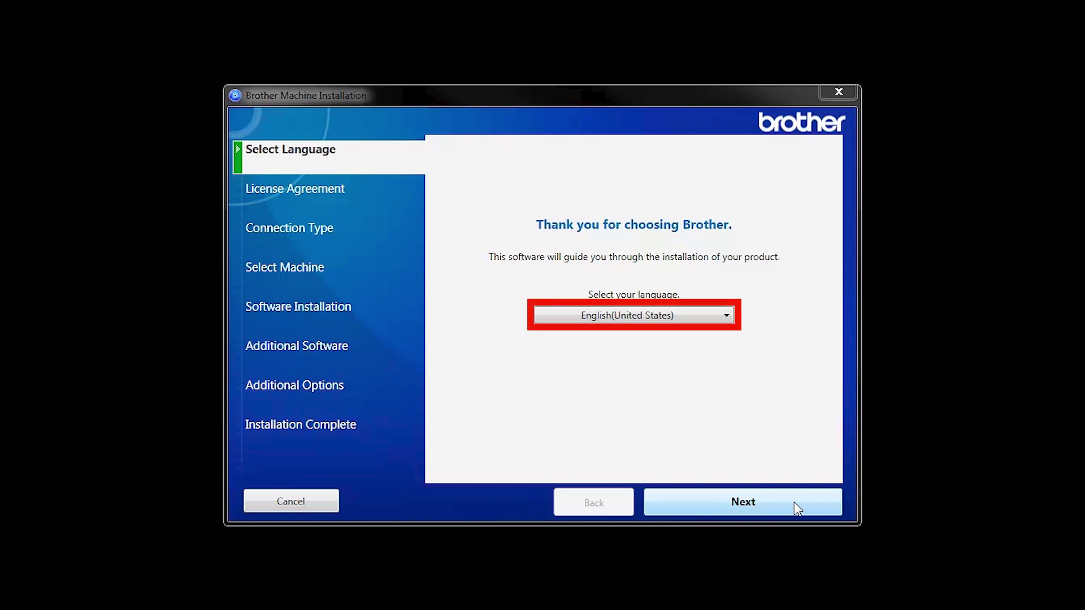
- Accept the license agreement and choose Wireless Network Connection (Wi-Fi) as the connection type
click(794, 501)
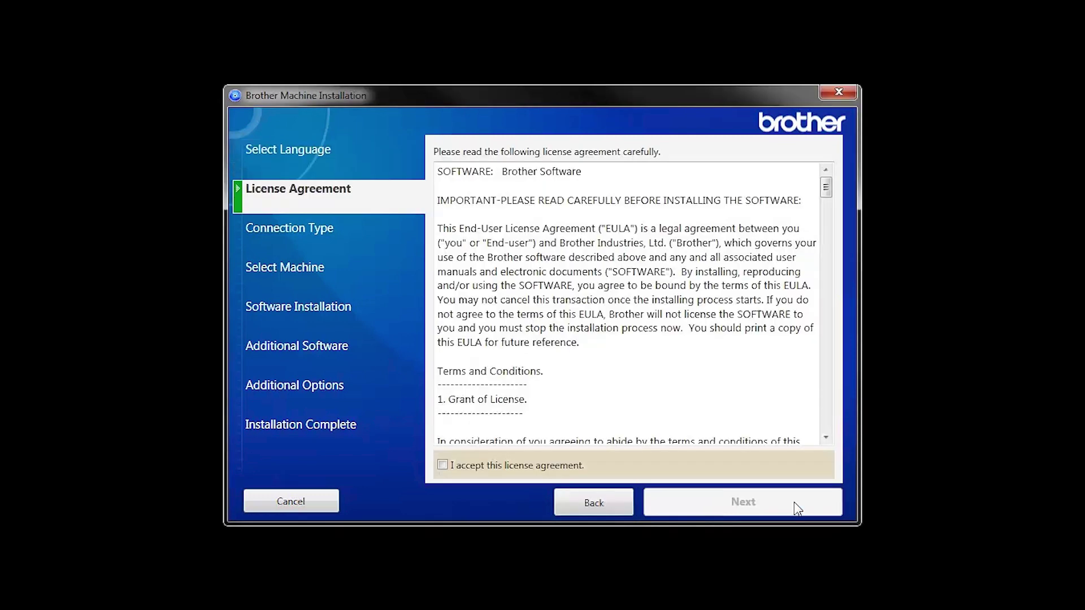
click(443, 465)
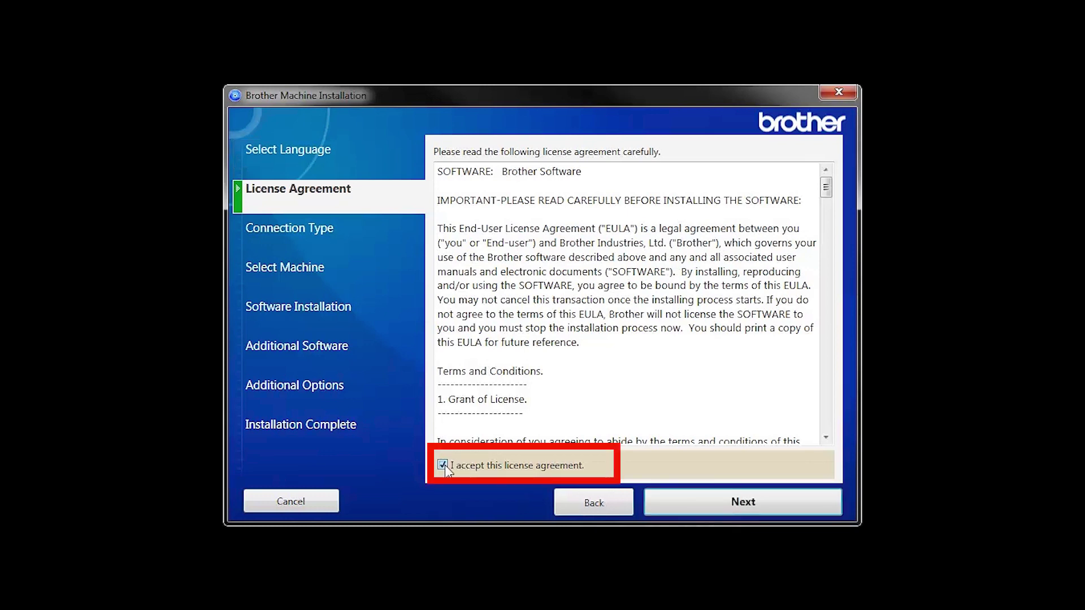
click(798, 509)
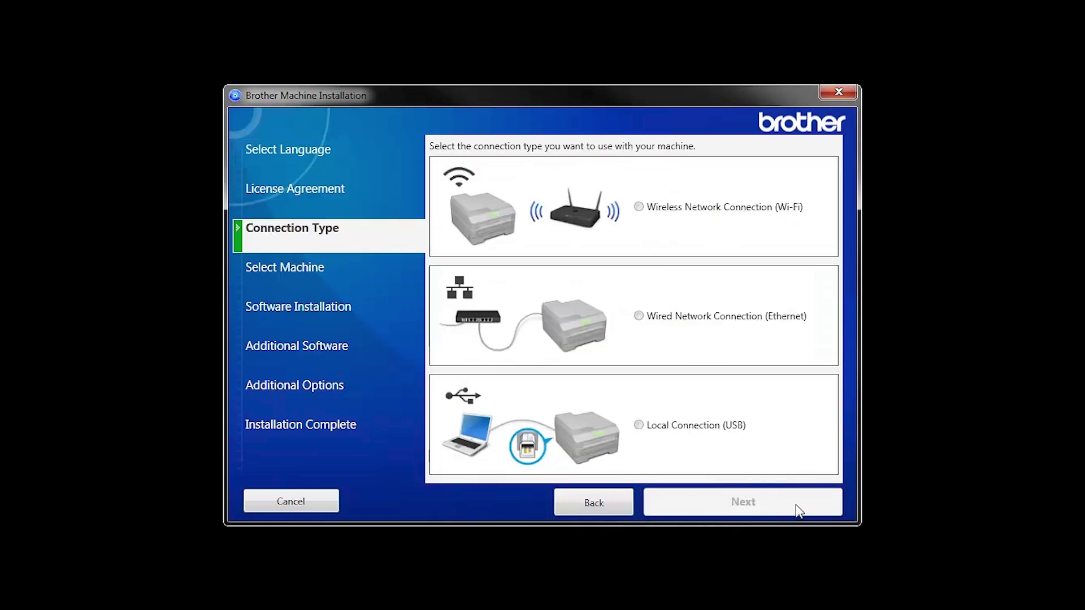
click(640, 208)
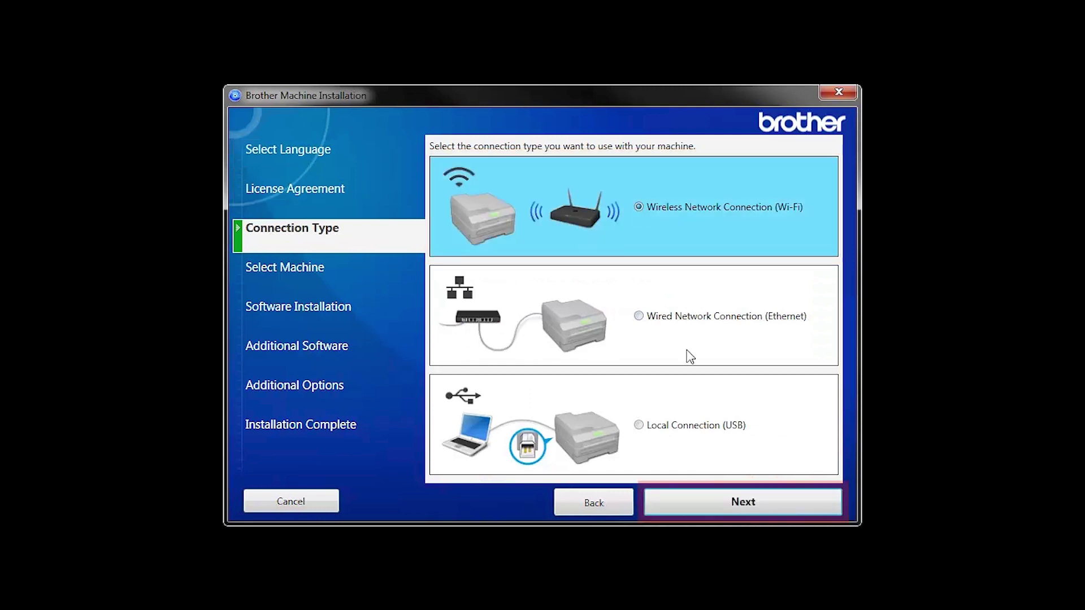
click(794, 501)
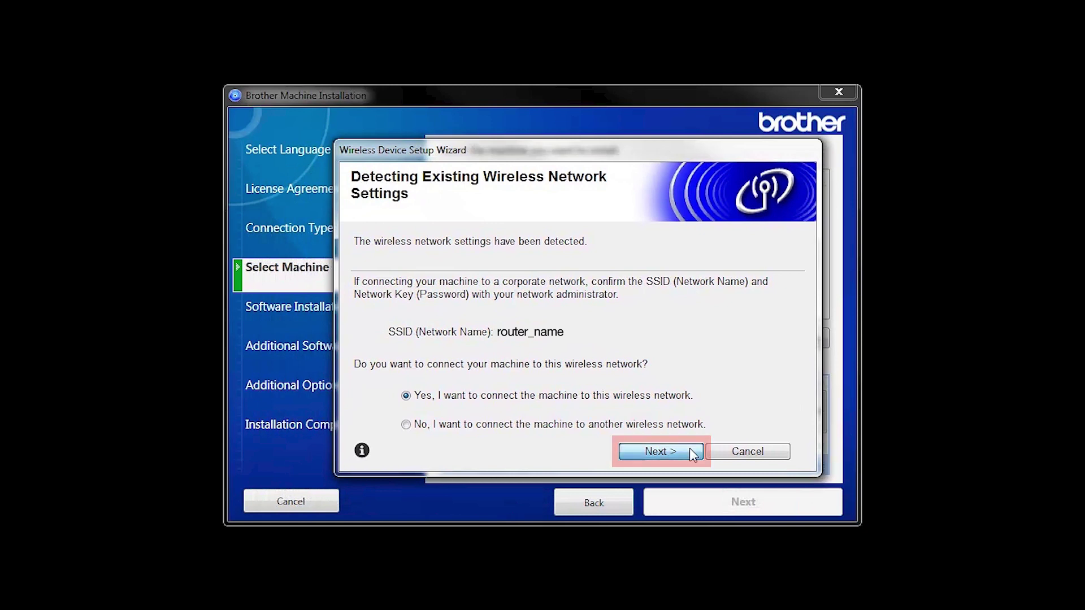
- Confirm connecting the machine to the detected router_name wireless network
click(692, 454)
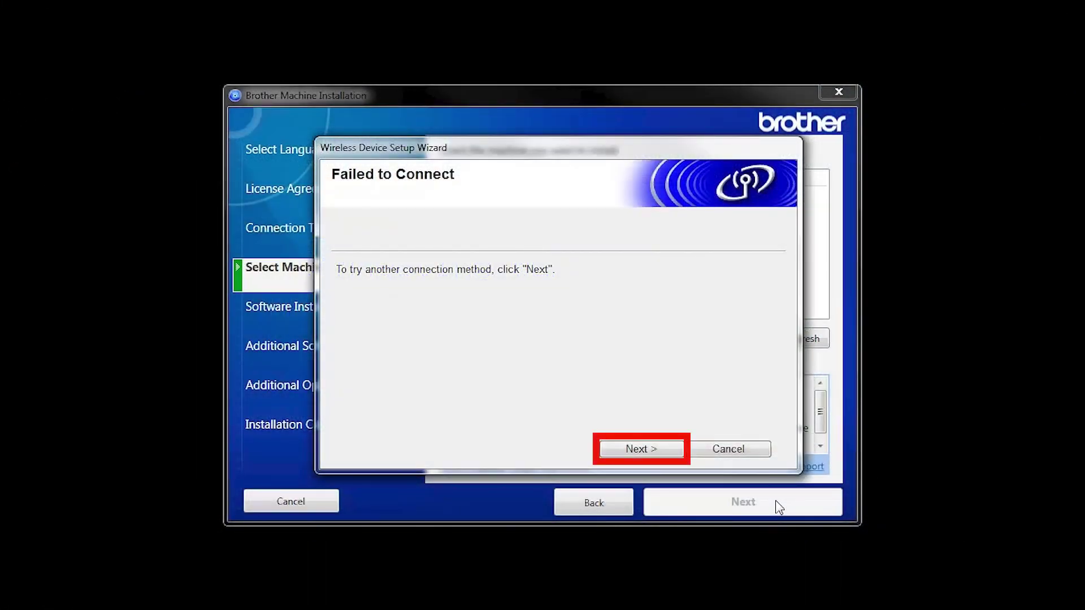
- Try another connection method, indicating no USB cable is available
click(681, 453)
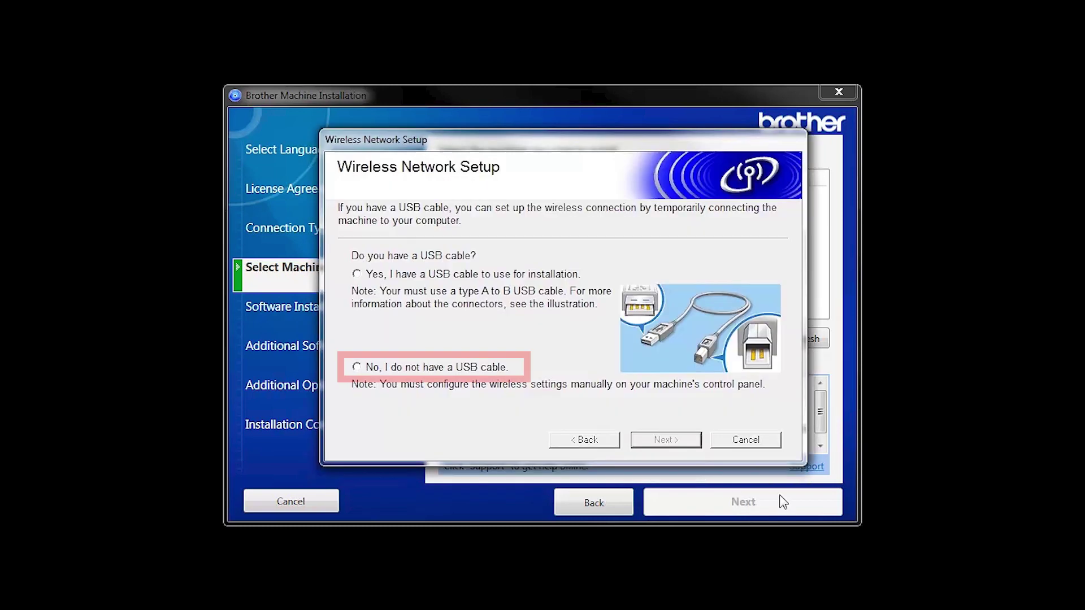
click(356, 367)
click(667, 441)
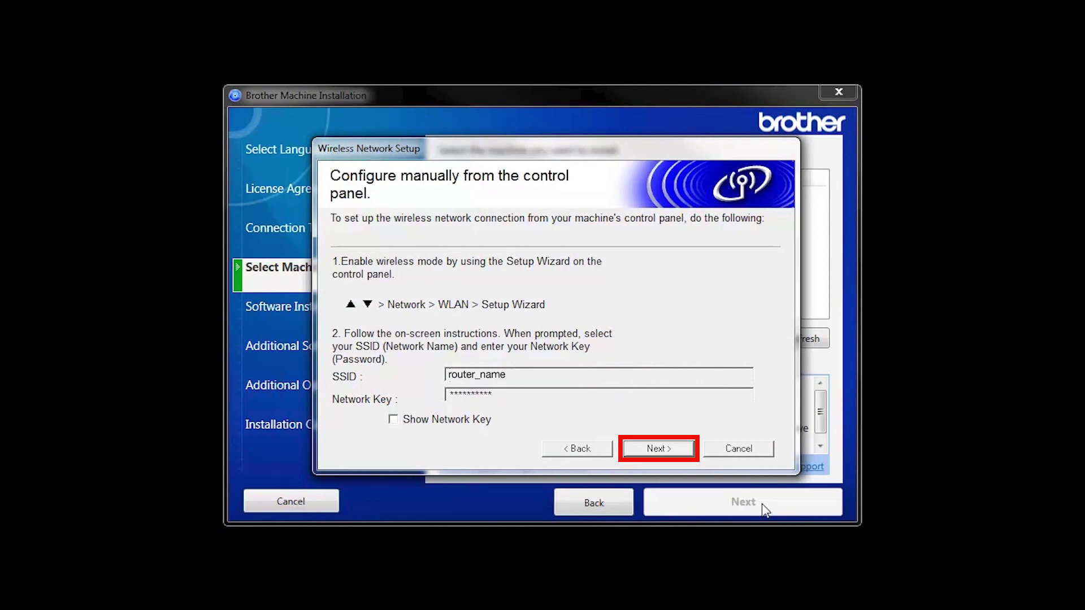
- Confirm the printer shows Connected after manual control-panel wireless setup
click(659, 448)
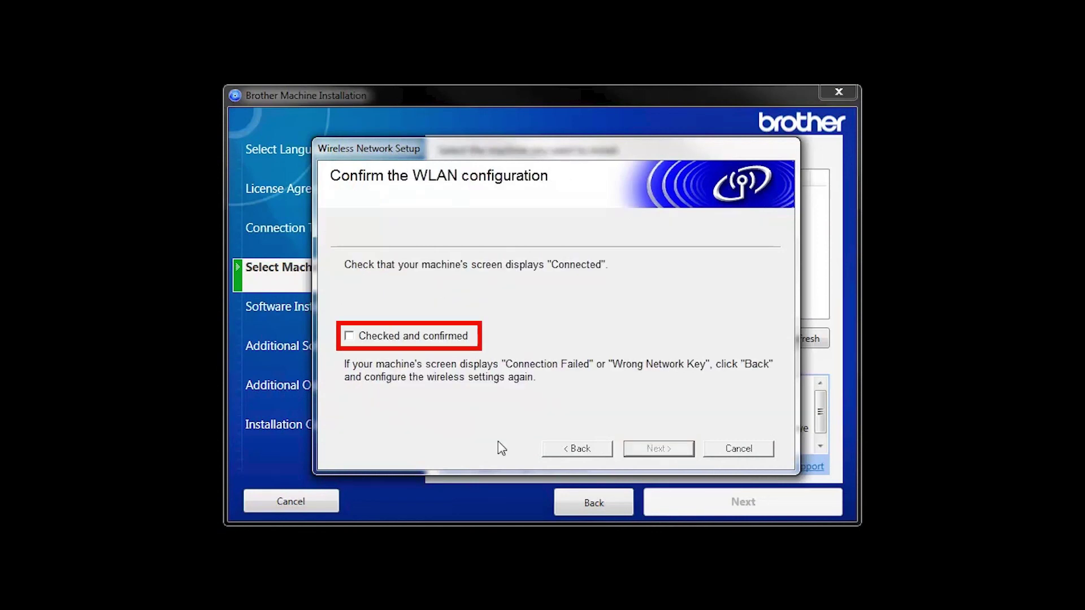
click(349, 337)
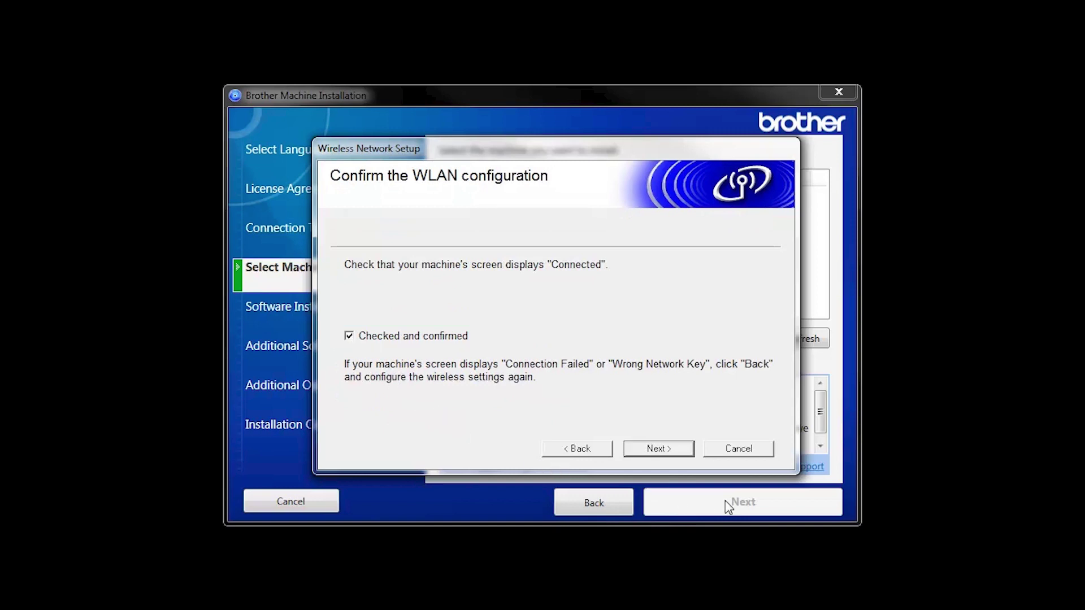
click(683, 449)
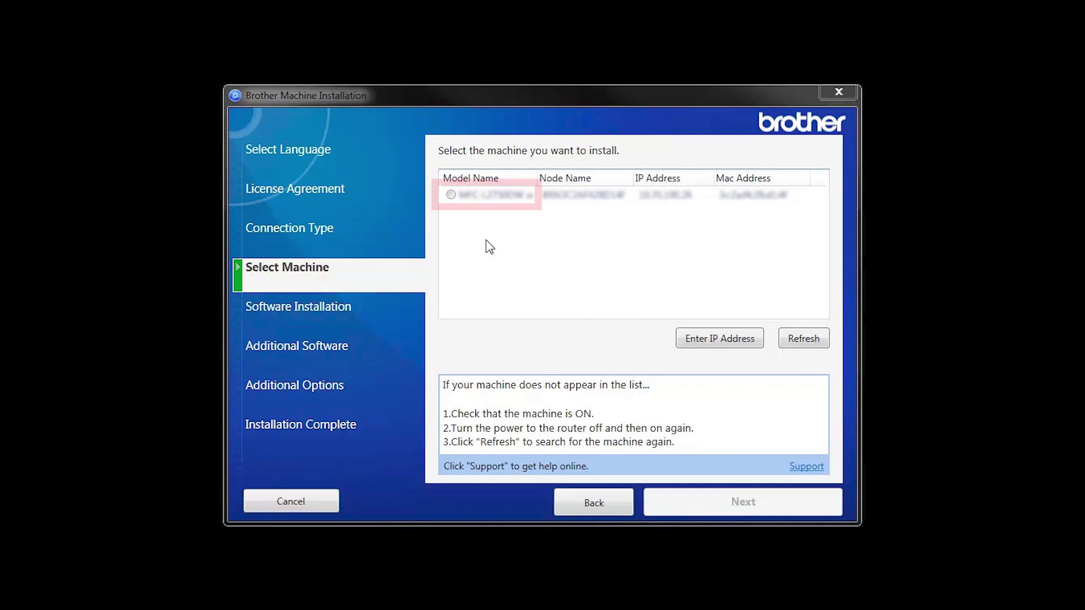
- Select the discovered printer and start the Standard (Recommended) software installation
click(452, 196)
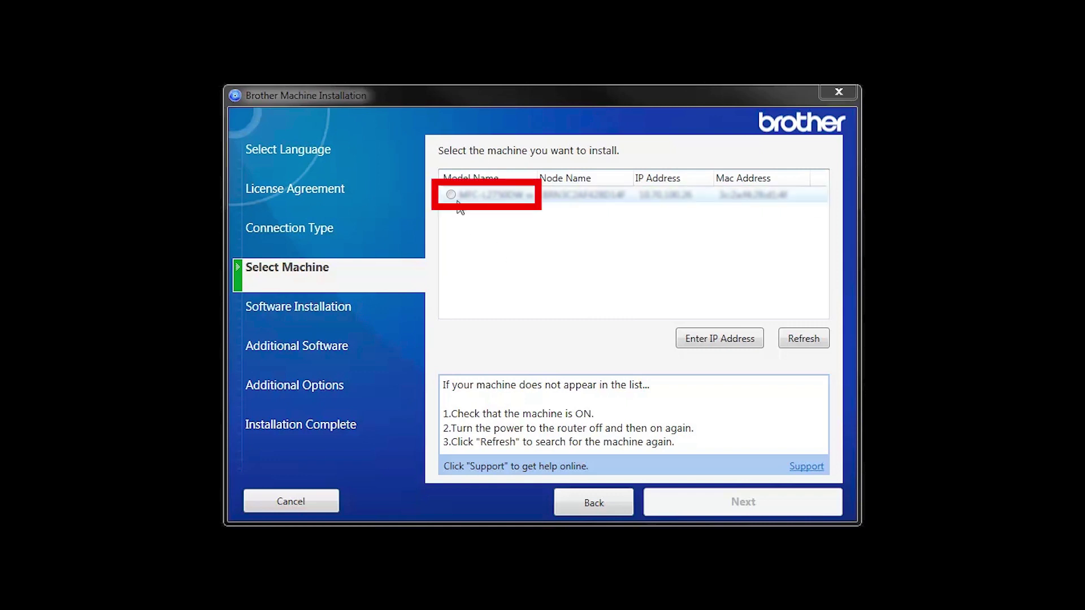
click(452, 197)
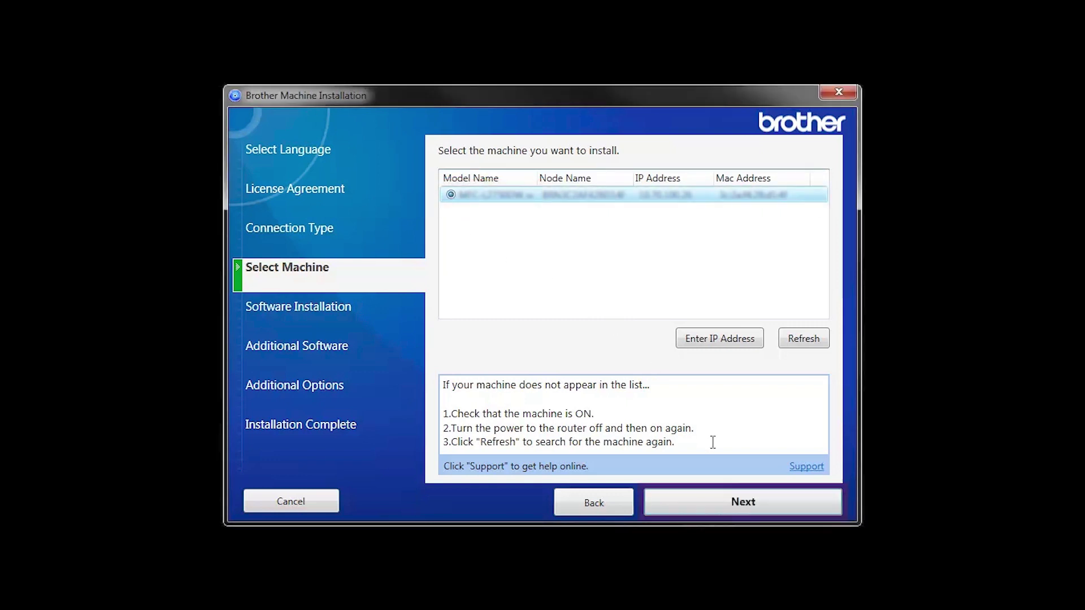
click(786, 507)
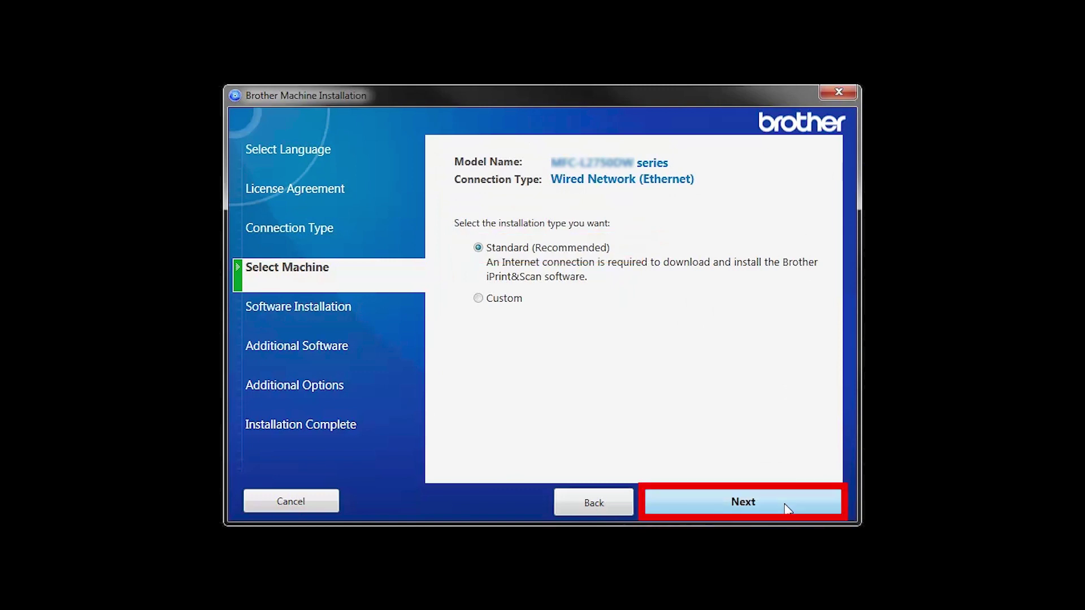
click(787, 507)
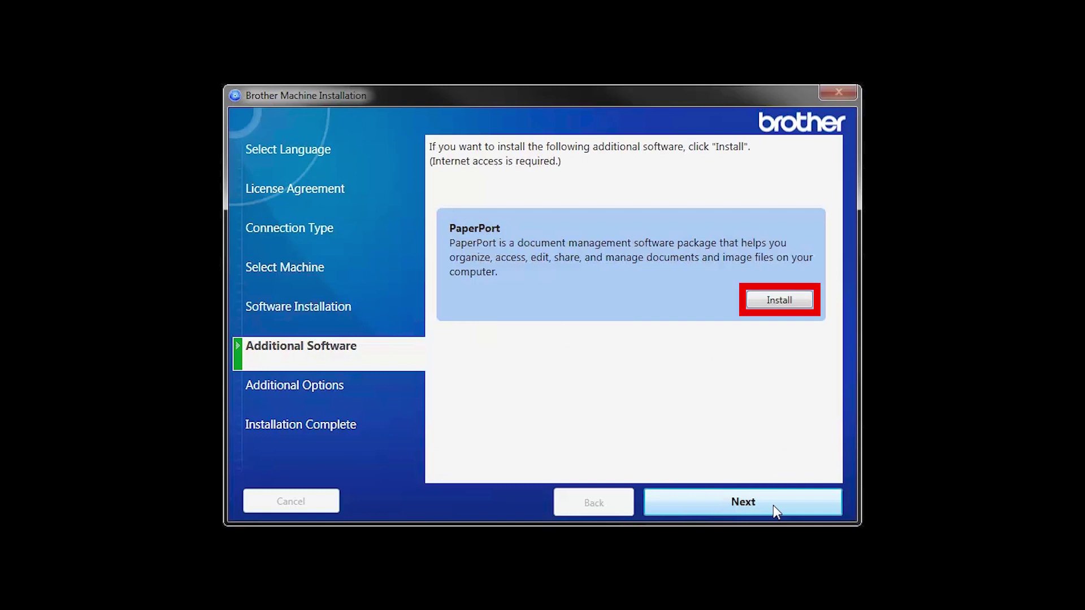
- Skip installing PaperPort on the Additional Software page
click(795, 302)
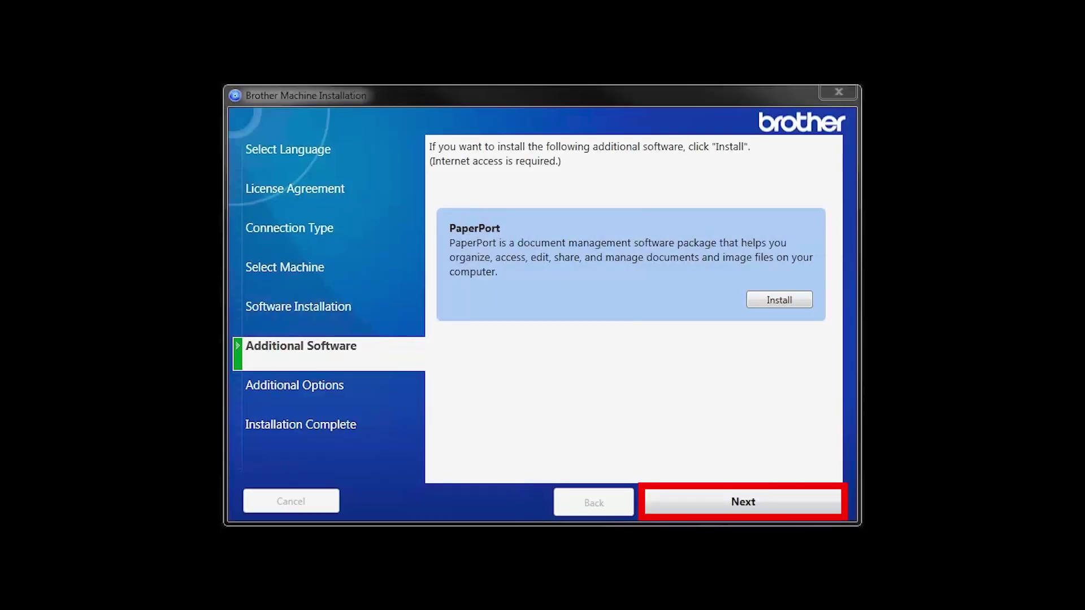
click(799, 501)
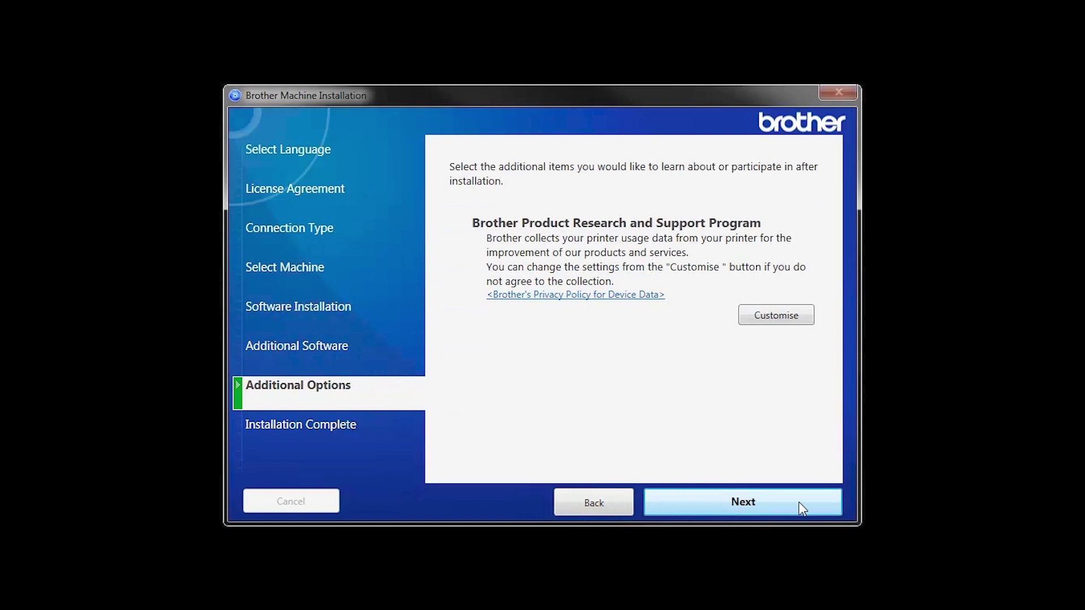
- Move past the Product Research and Support Program page to Installation Complete
click(798, 502)
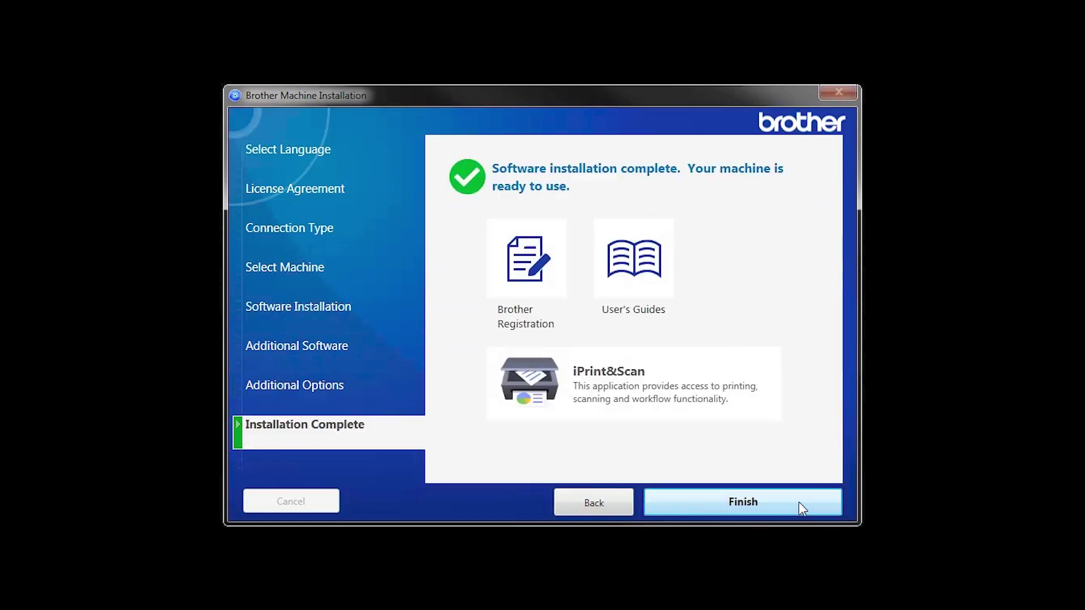